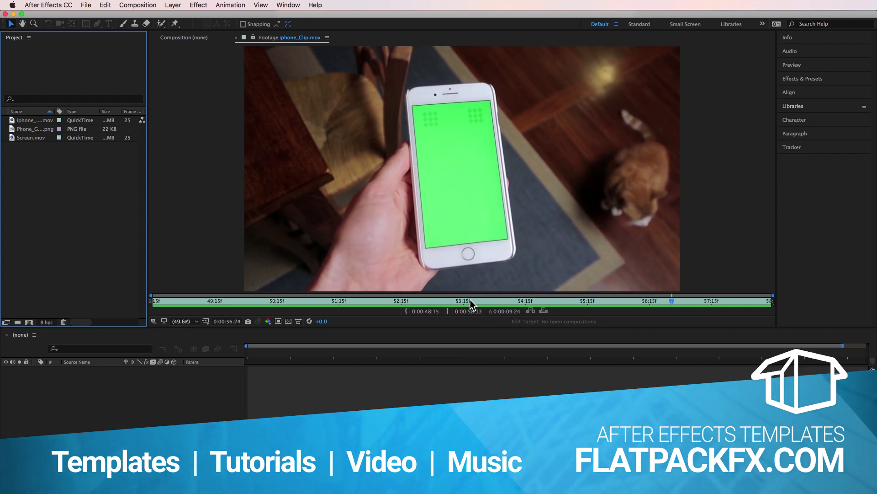
# Step: Jump the footage to 53:18, where both hands hold the phone, and select iphone_Clip.mov
pyautogui.click(471, 301)
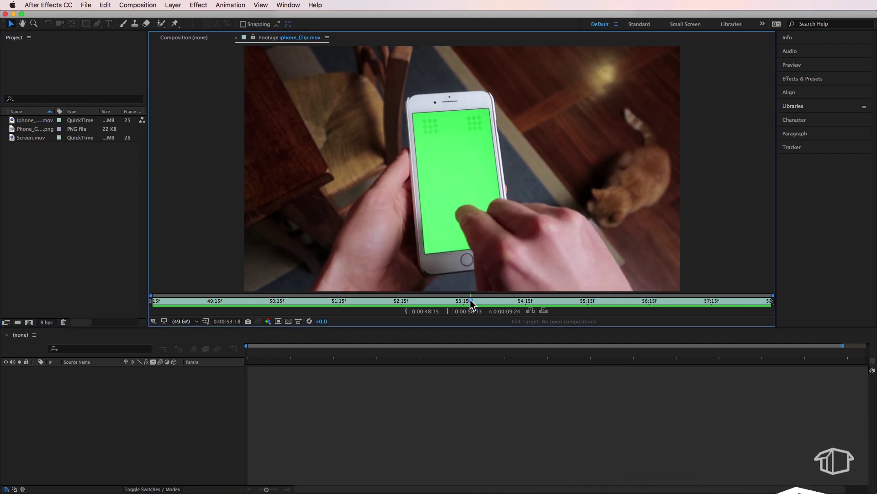
pyautogui.click(13, 122)
# Step: Make an iphone_Clip composition from iphone_Clip.mov and send it to Track in mocha AE
pyautogui.rightClick(26, 123)
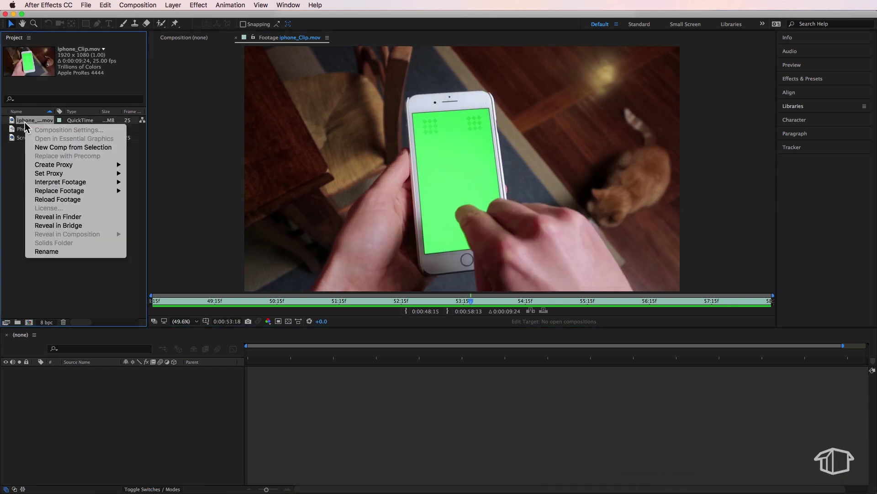
pyautogui.click(53, 148)
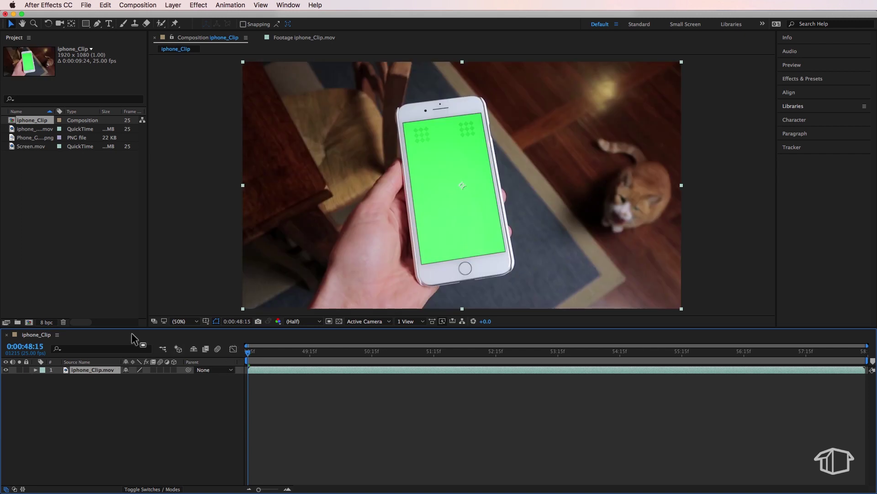
pyautogui.click(230, 5)
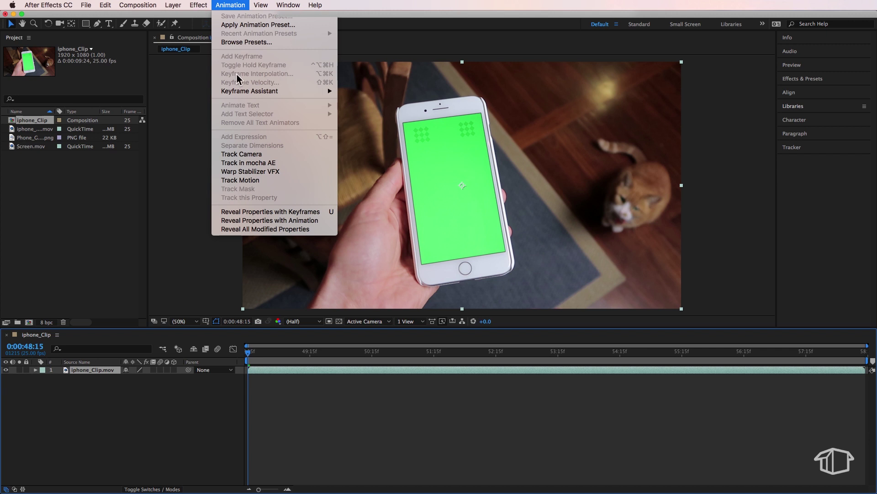
pyautogui.click(248, 162)
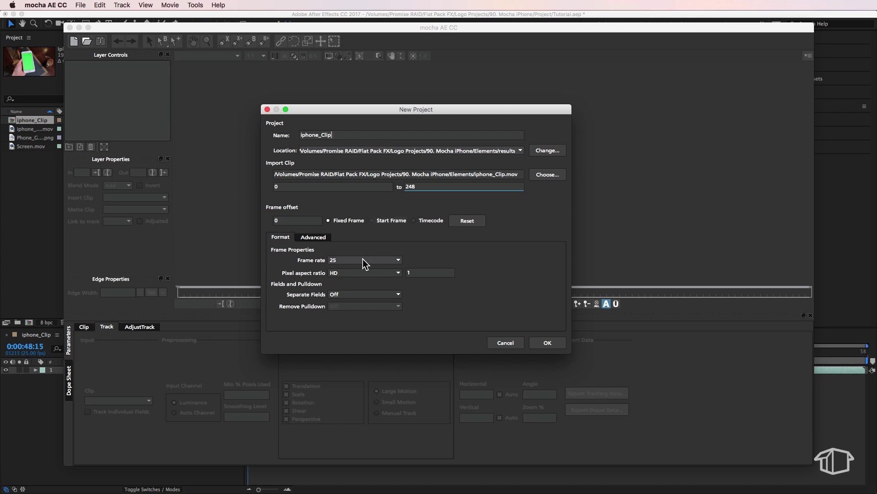
# Step: Confirm the iphone_Clip mocha project (frames 0–248, 25 fps) and move to around frame 140
pyautogui.click(548, 341)
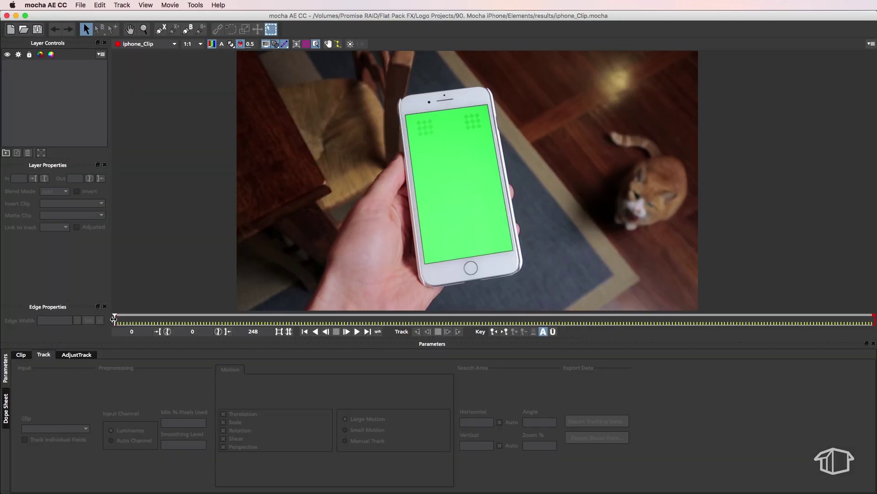
pyautogui.moveTo(114, 318); pyautogui.dragTo(544, 322)
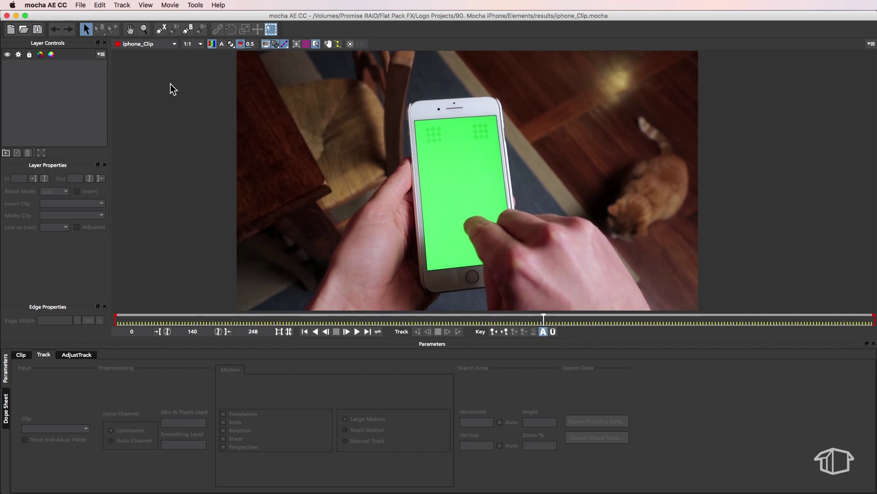
# Step: Draw a closed X-Spline Layer 1 around the phone, skirting the thumb
pyautogui.click(162, 30)
pyautogui.click(499, 107)
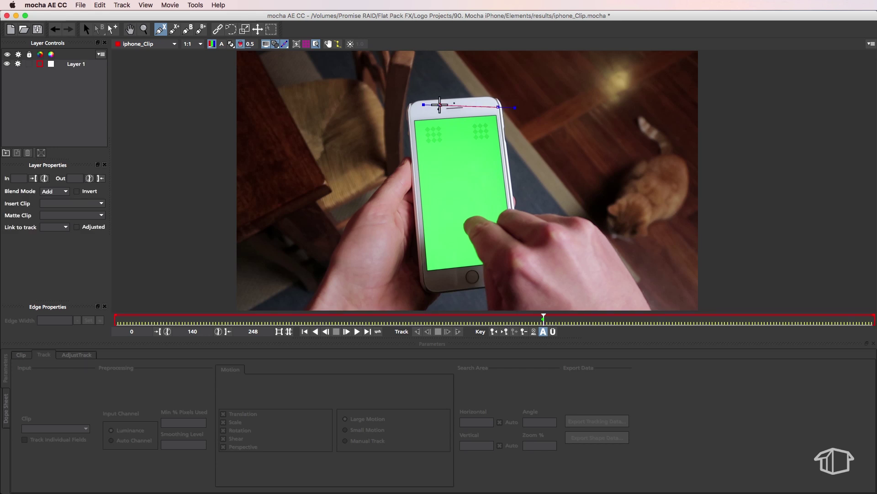
pyautogui.click(413, 113)
pyautogui.click(427, 279)
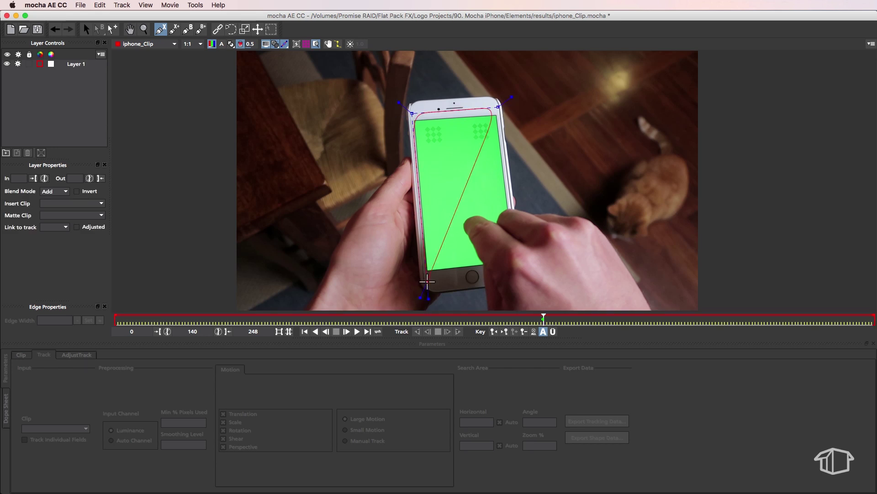
pyautogui.click(465, 276)
pyautogui.click(463, 256)
pyautogui.click(431, 258)
pyautogui.click(422, 151)
pyautogui.click(503, 142)
pyautogui.rightClick(506, 177)
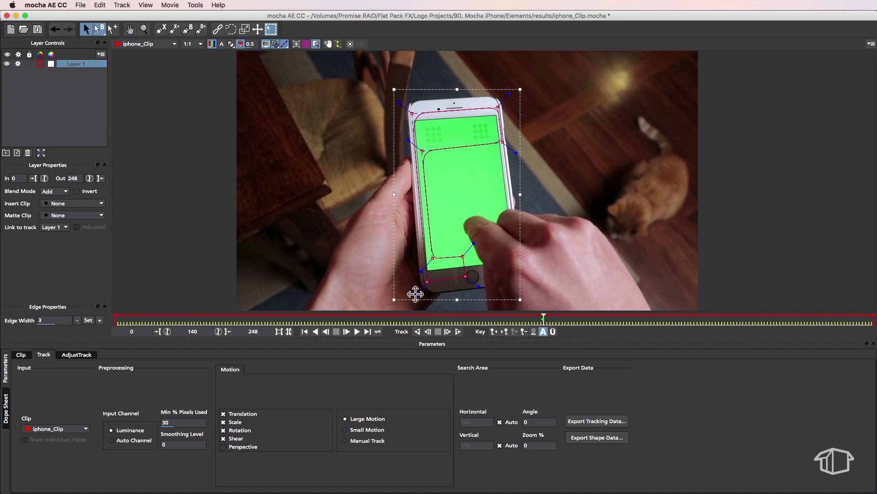
# Step: Adjust Layer 1's spline points so they sit on the phone's edges
pyautogui.moveTo(415, 297); pyautogui.dragTo(426, 282)
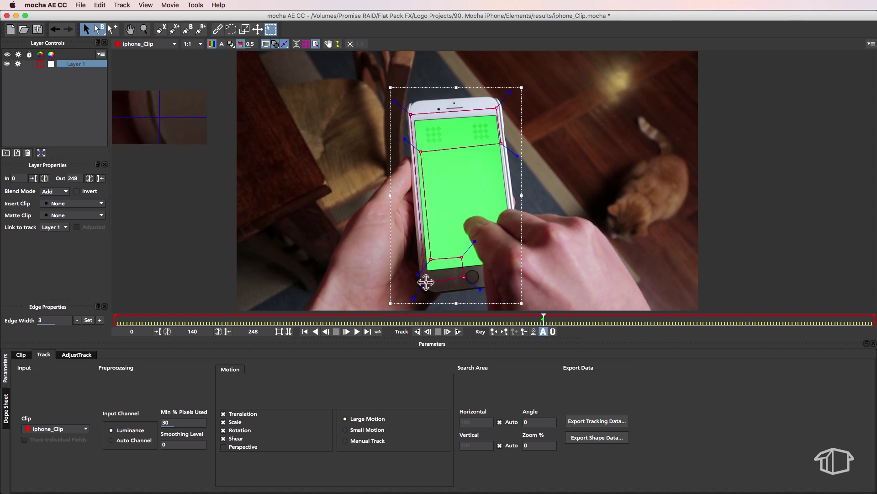
pyautogui.moveTo(502, 143); pyautogui.dragTo(507, 143)
pyautogui.moveTo(497, 108); pyautogui.dragTo(499, 108)
pyautogui.moveTo(411, 114); pyautogui.dragTo(411, 111)
pyautogui.moveTo(426, 280); pyautogui.dragTo(427, 284)
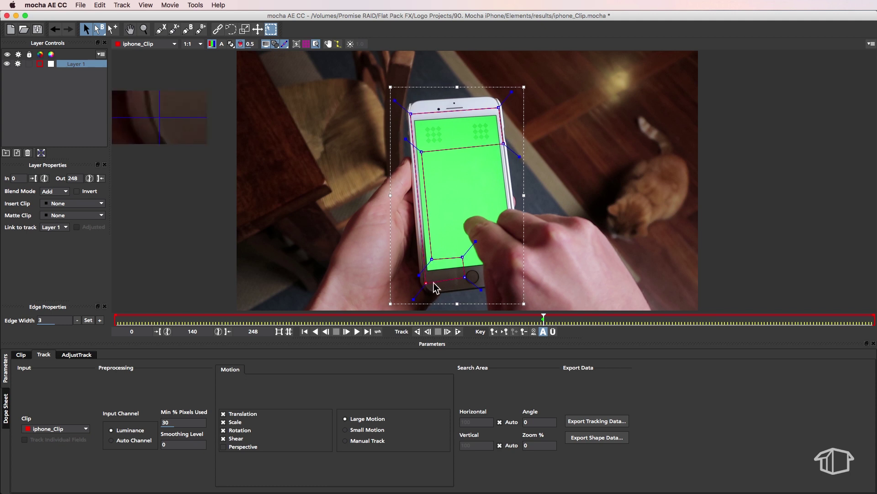
# Step: Show Layer 1's planar surface and pin its four corners to the green screen's corners
pyautogui.click(295, 44)
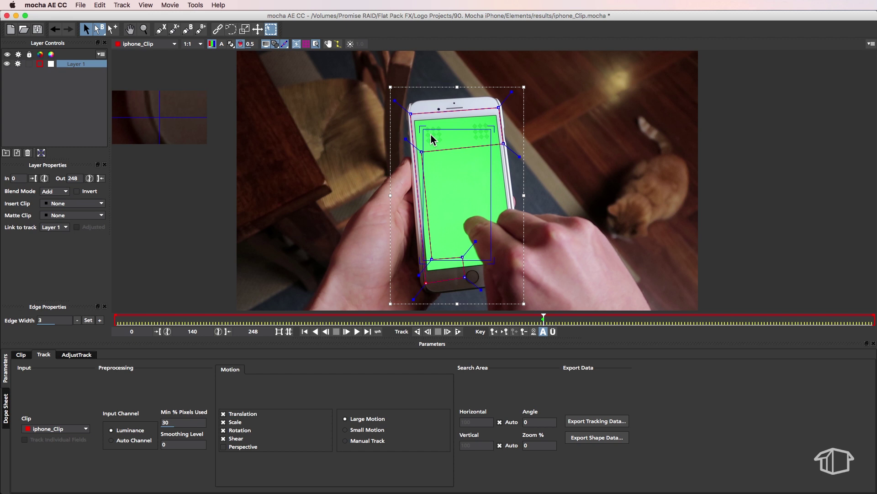
pyautogui.moveTo(425, 130); pyautogui.dragTo(416, 122)
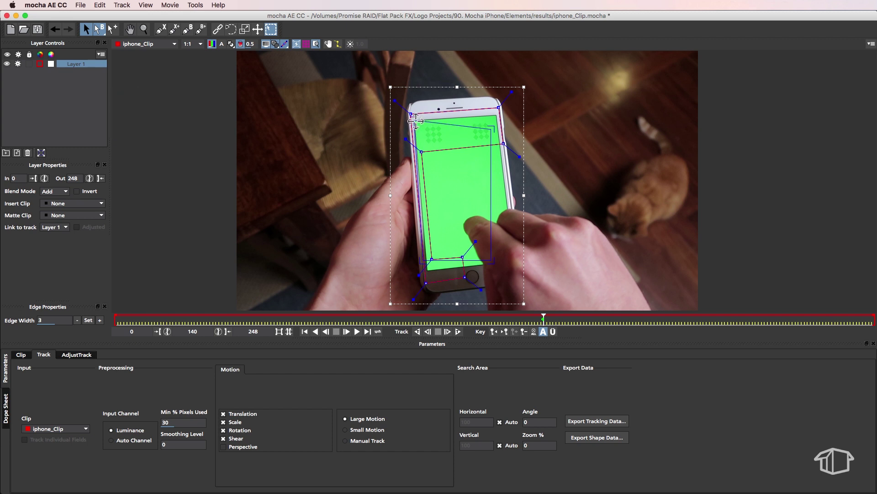
pyautogui.moveTo(492, 130); pyautogui.dragTo(498, 115)
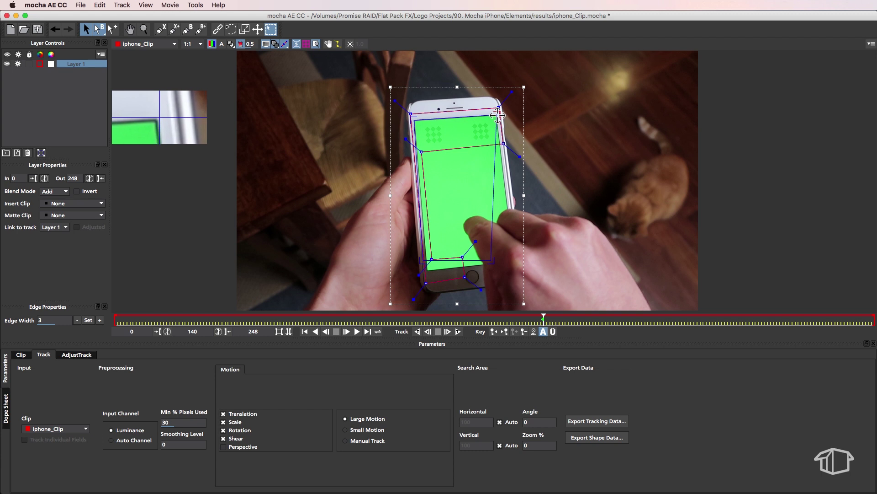
pyautogui.moveTo(422, 261); pyautogui.dragTo(427, 271)
pyautogui.moveTo(492, 261); pyautogui.dragTo(514, 263)
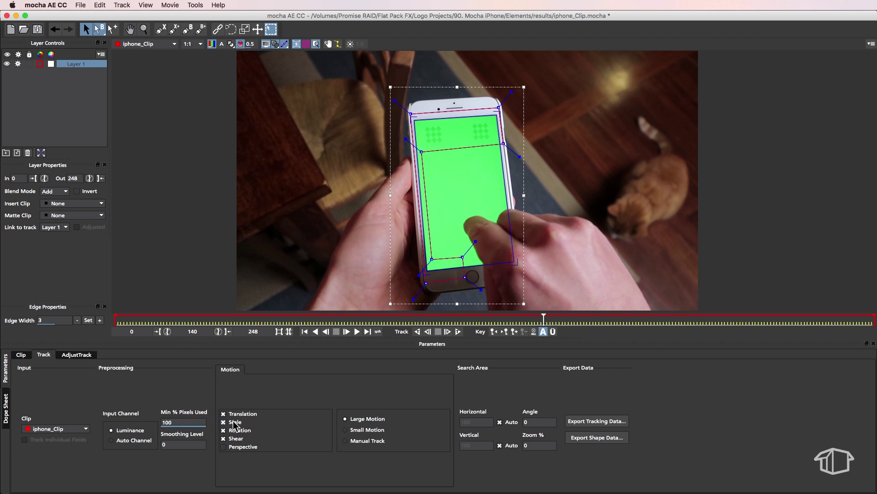
# Step: Enable Perspective motion at 100% Min Pixels Used and track Layer 1 forward to frame 248
pyautogui.click(224, 447)
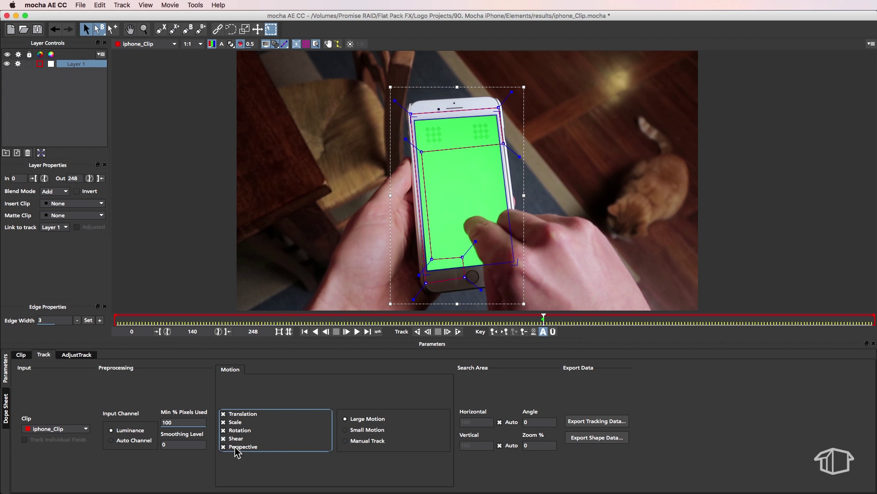
pyautogui.click(458, 332)
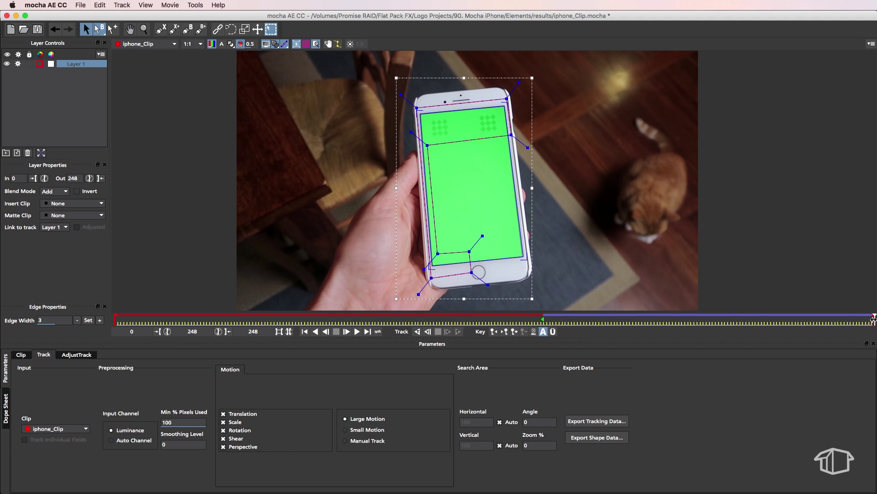
# Step: Track Layer 1 backward from frame 140 to frame 0, nudge the lower-right corner, and return to the start
pyautogui.moveTo(873, 318); pyautogui.dragTo(548, 321)
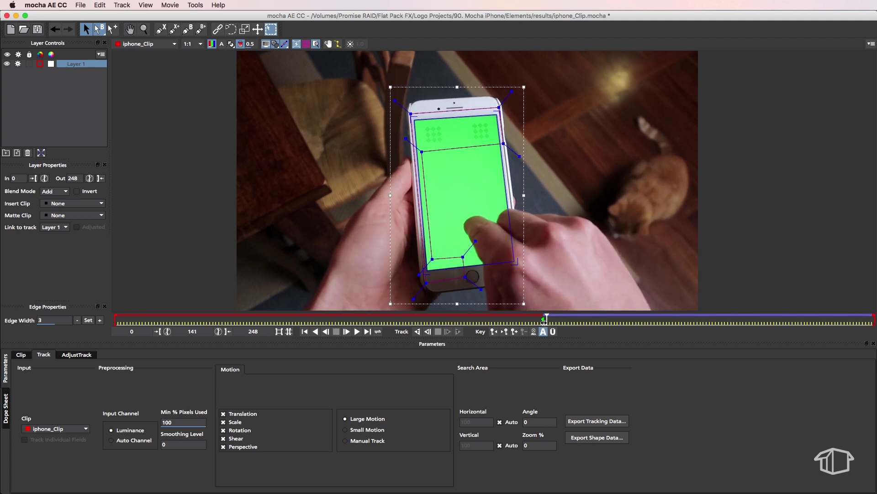
pyautogui.click(417, 332)
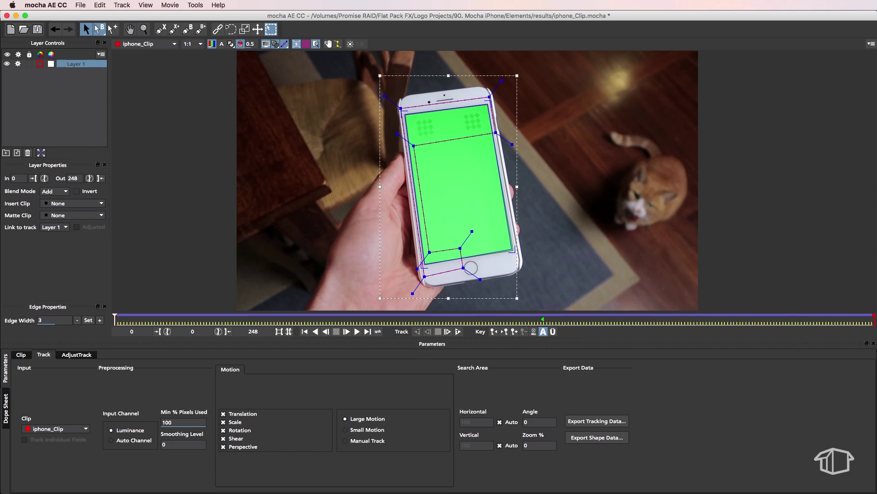
pyautogui.click(512, 250)
pyautogui.moveTo(512, 250); pyautogui.dragTo(513, 251)
pyautogui.moveTo(144, 321); pyautogui.dragTo(404, 329)
pyautogui.press('Home')
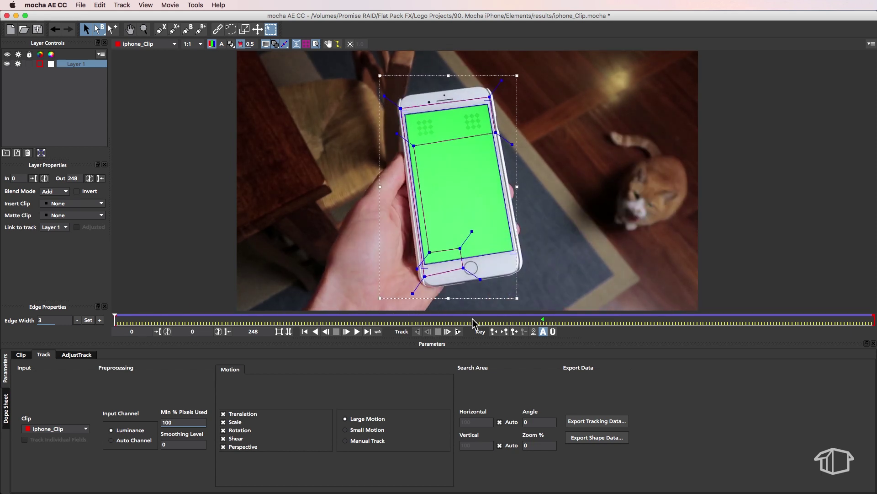
# Step: Copy Layer 1's track as After Effects Corner Pin [supports motion blur] data, then save and close mocha
pyautogui.click(623, 422)
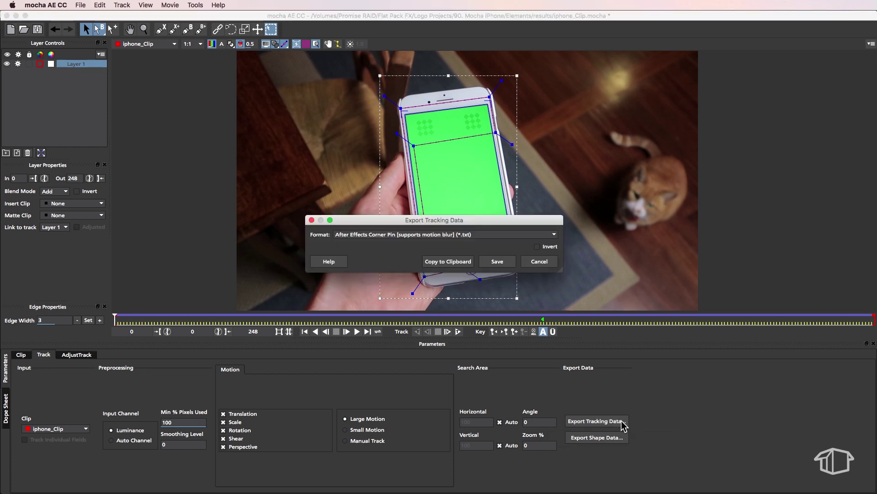
pyautogui.click(486, 232)
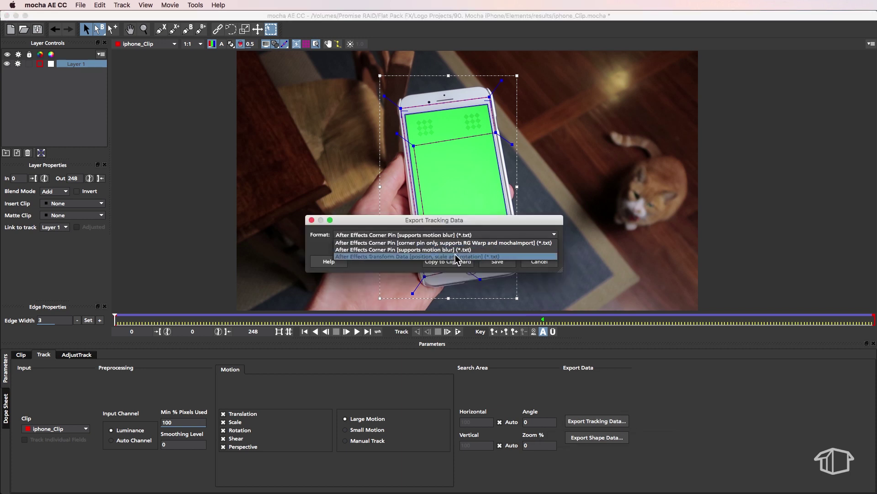
pyautogui.click(479, 250)
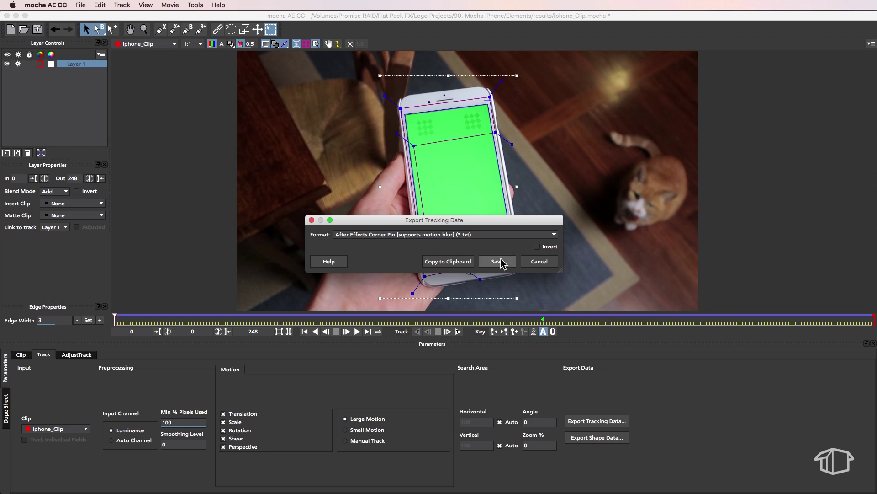
pyautogui.click(458, 262)
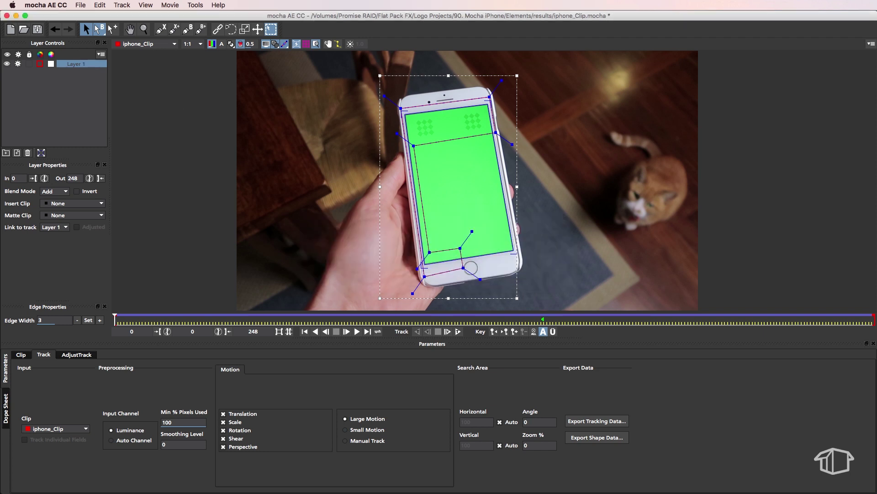
pyautogui.click(7, 15)
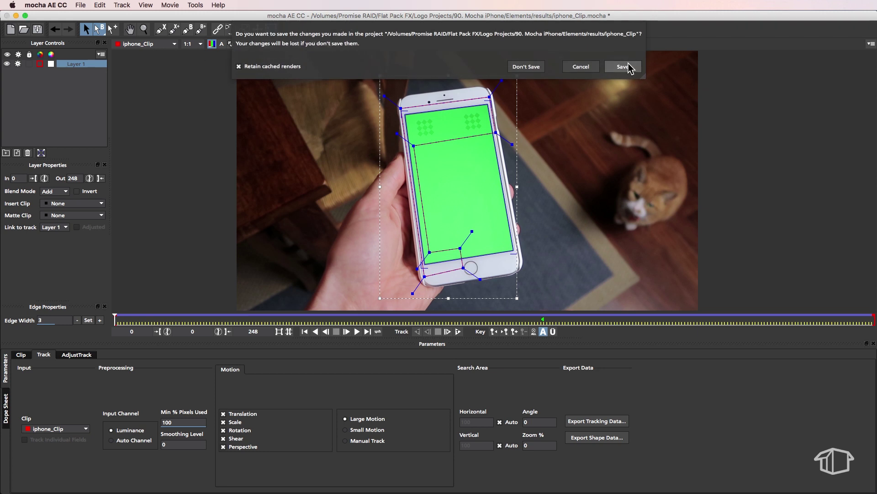
pyautogui.click(629, 70)
# Step: Add a default 1920×1080 Dark Gray Solid 1 layer above the phone footage
pyautogui.moveTo(271, 353); pyautogui.dragTo(205, 357)
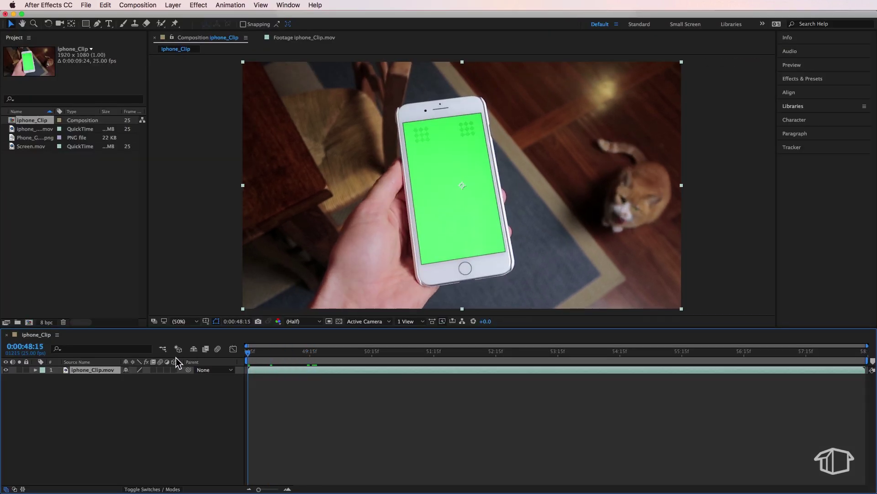
pyautogui.click(194, 361)
pyautogui.rightClick(85, 380)
pyautogui.moveTo(112, 386)
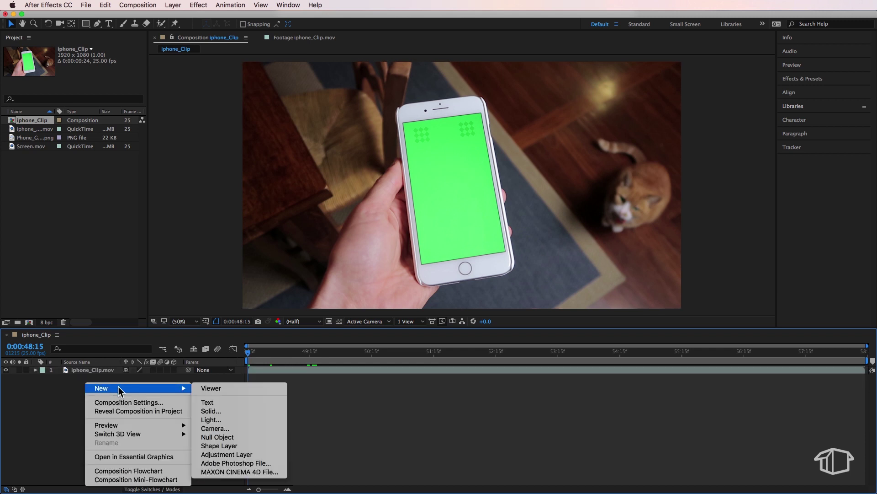
pyautogui.click(229, 410)
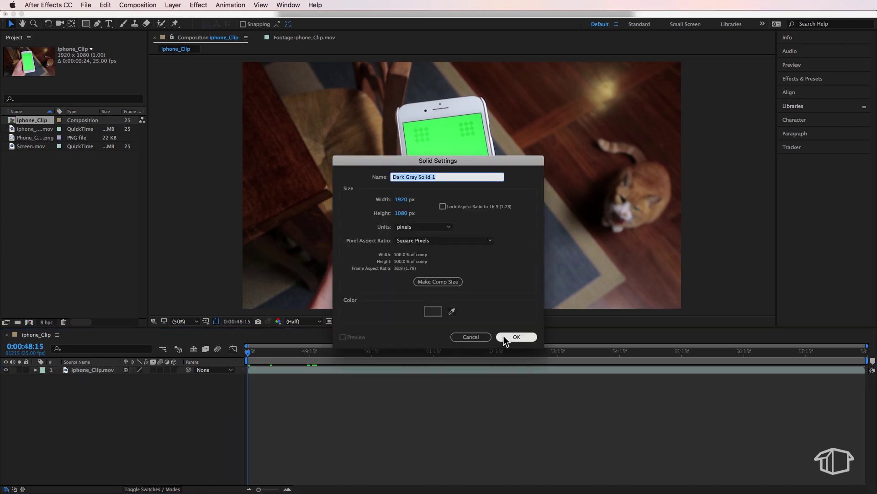
pyautogui.click(510, 339)
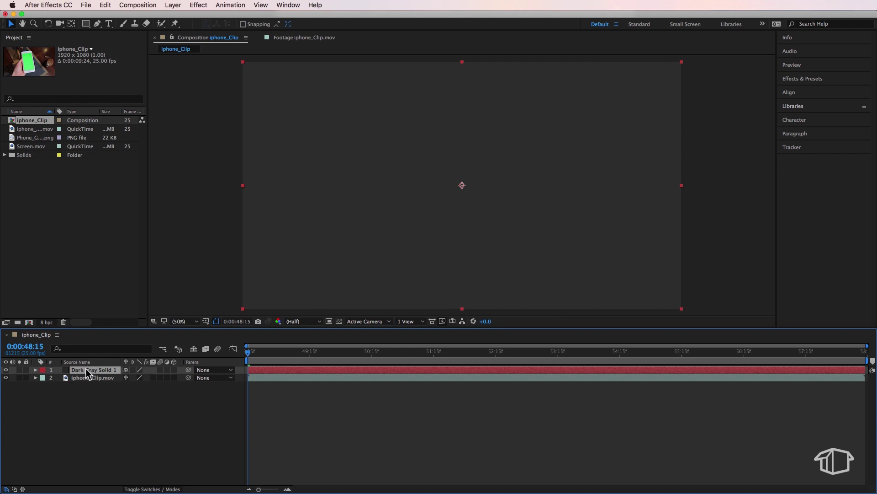
# Step: Paste the corner pin data onto Dark Gray Solid 1, then scrub and toggle its visibility to verify the track
pyautogui.press('super+v')
pyautogui.click(105, 417)
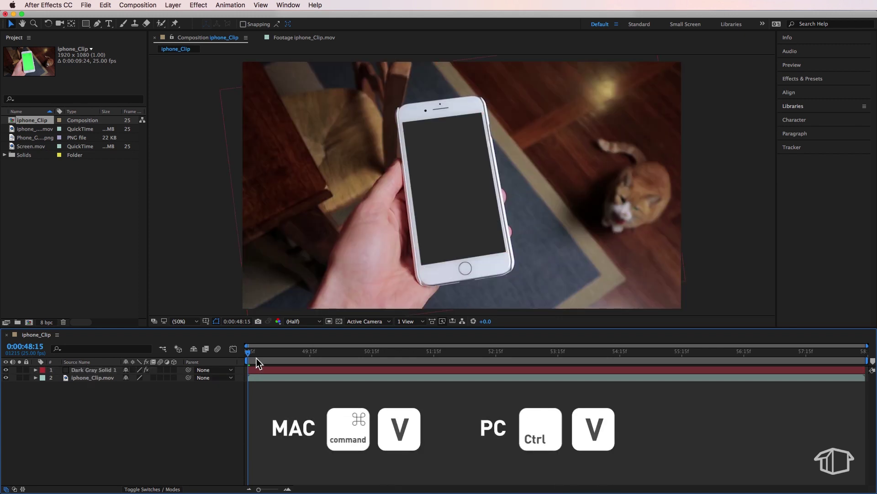
pyautogui.moveTo(278, 350); pyautogui.dragTo(750, 374)
pyautogui.click(510, 245)
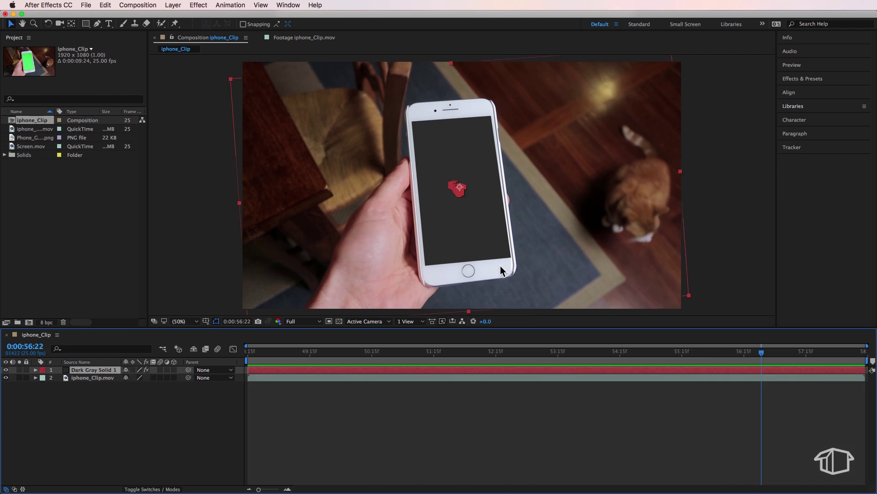
pyautogui.moveTo(777, 357); pyautogui.dragTo(503, 359)
pyautogui.click(6, 370)
pyautogui.click(6, 369)
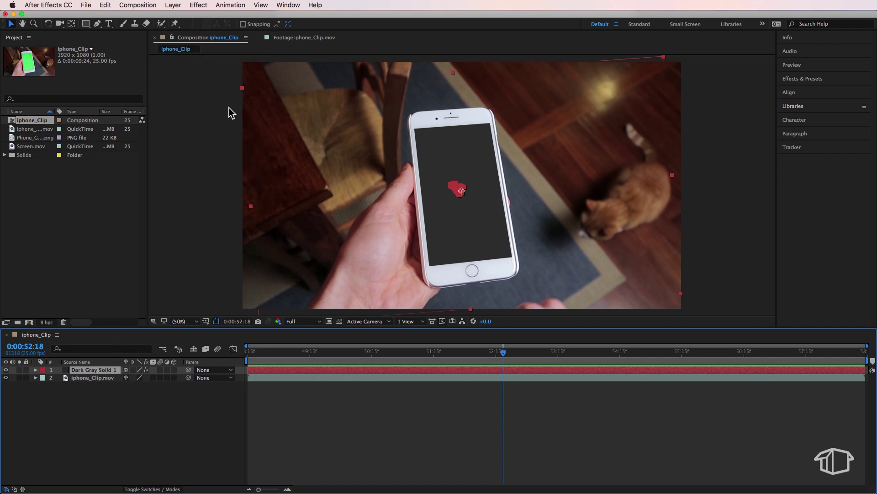
# Step: Pre-compose the tracked dark gray solid into a new composition named 'Screen'
pyautogui.click(174, 5)
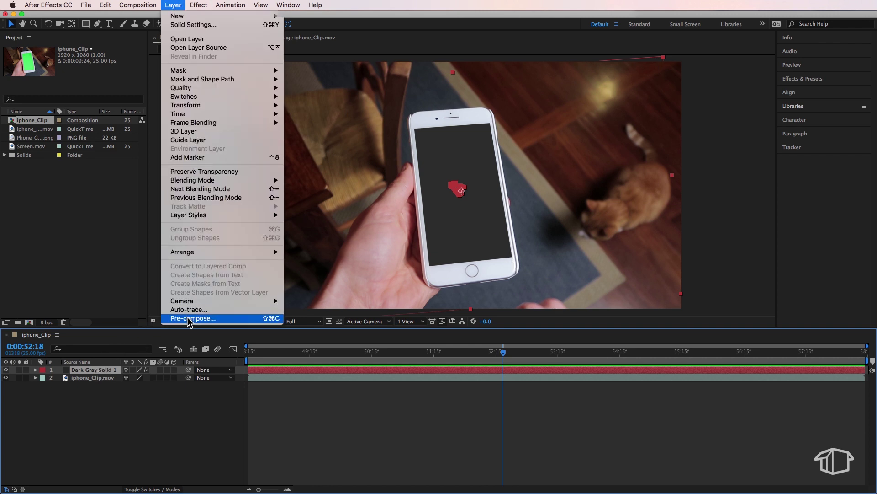
pyautogui.click(215, 316)
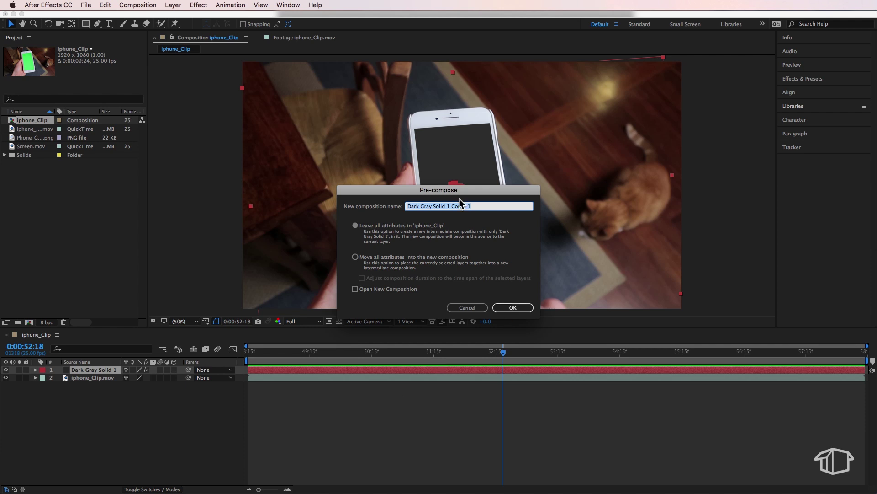
pyautogui.write('Screen')
pyautogui.click(506, 307)
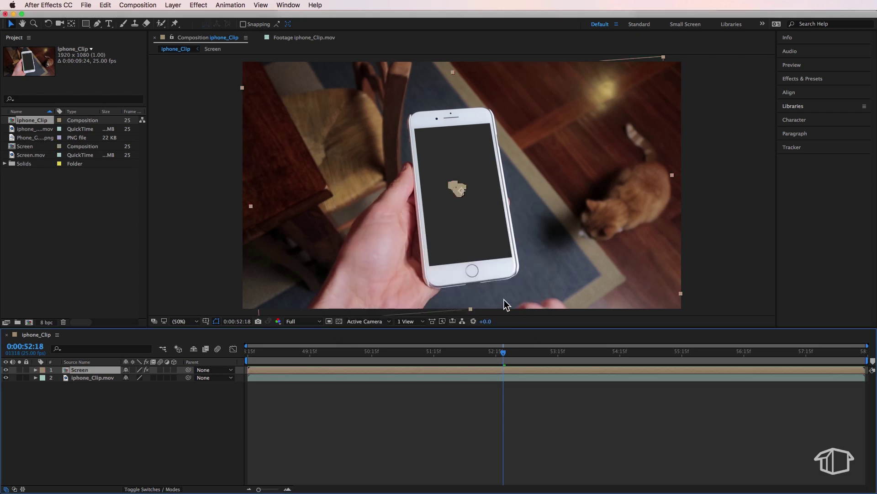
# Step: Inside the Screen precomp, add Screen.mov to the timeline and preview the animation
pyautogui.doubleClick(87, 371)
pyautogui.moveTo(31, 155); pyautogui.dragTo(83, 367)
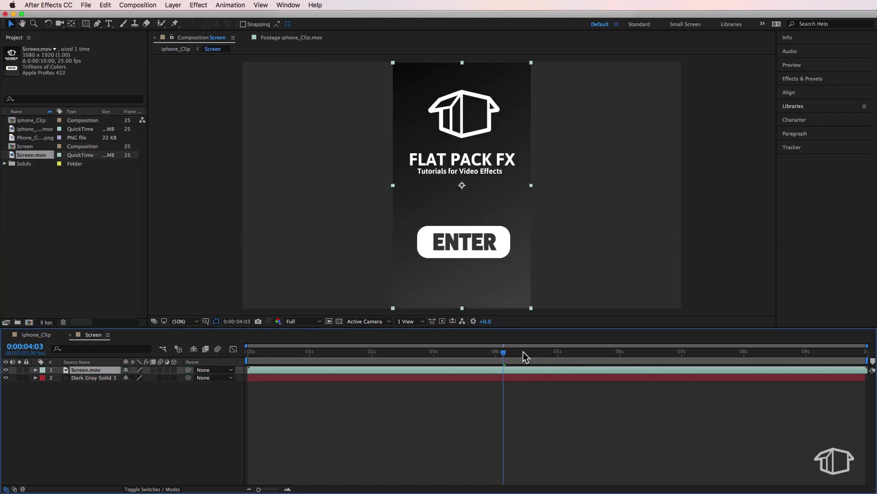
pyautogui.moveTo(522, 351); pyautogui.dragTo(573, 374)
pyautogui.press('space')
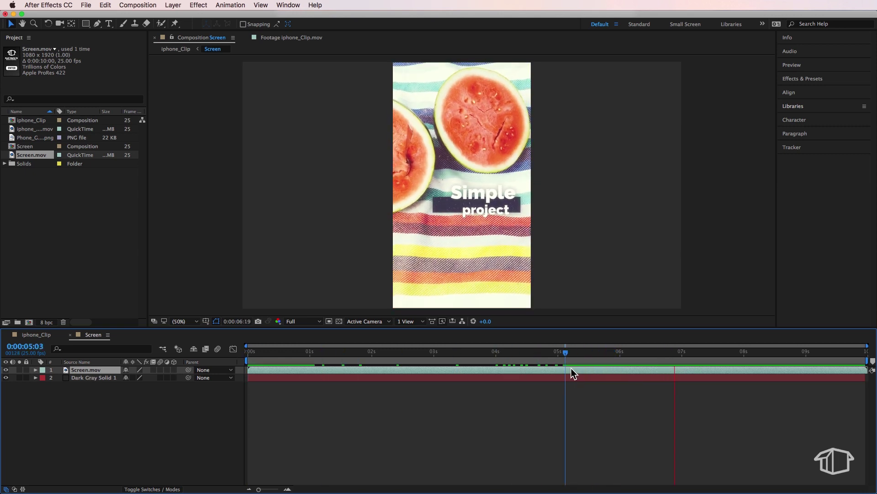
pyautogui.press('space')
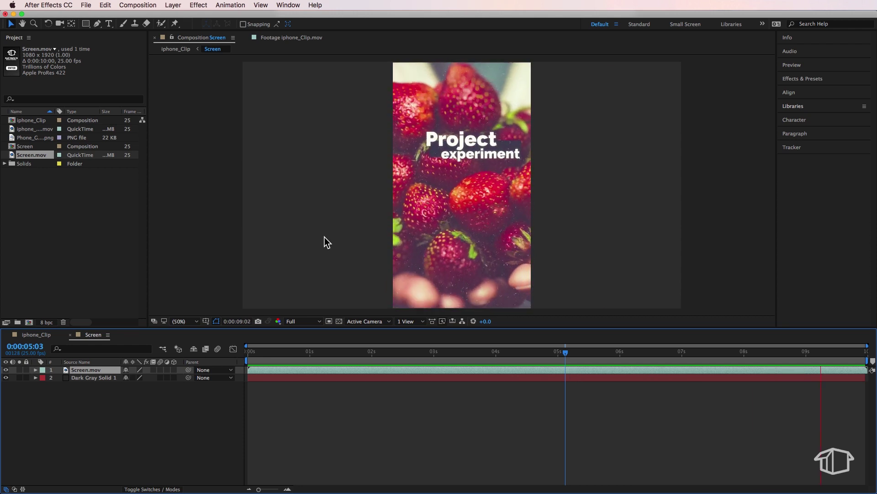
pyautogui.press('space')
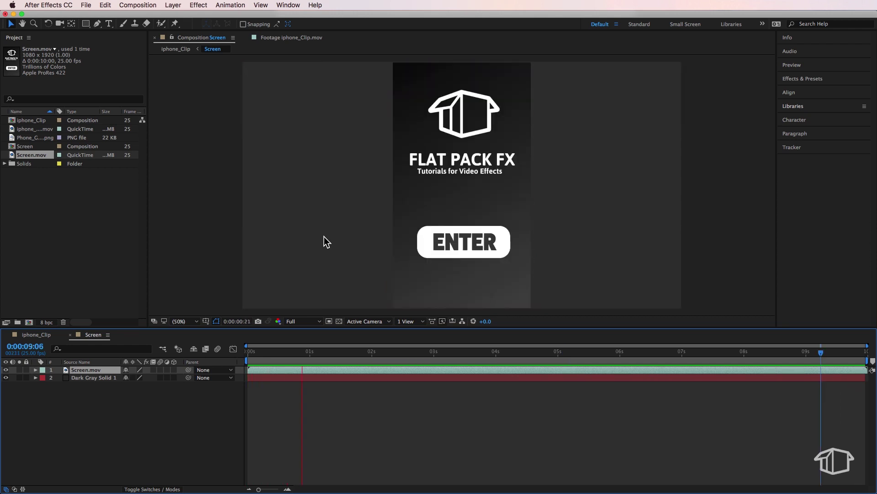
pyautogui.press('space')
# Step: Fit the Screen.mov layer to the comp frame
pyautogui.rightClick(104, 371)
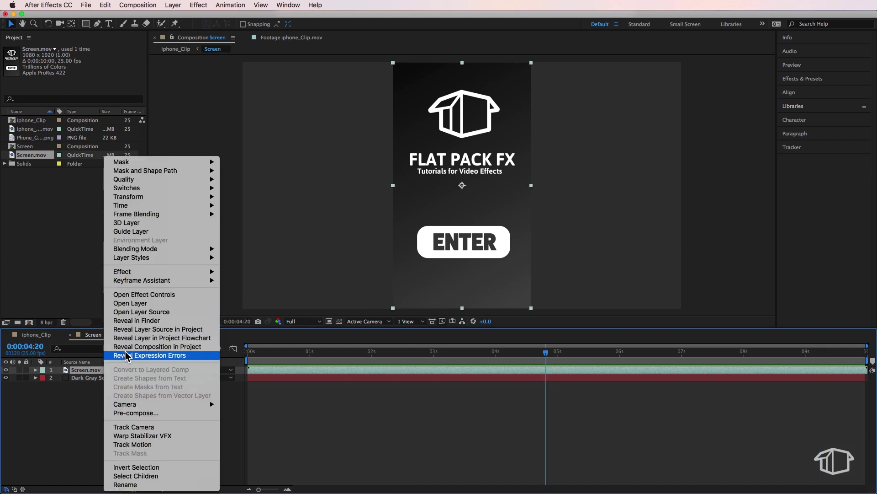
pyautogui.moveTo(173, 200)
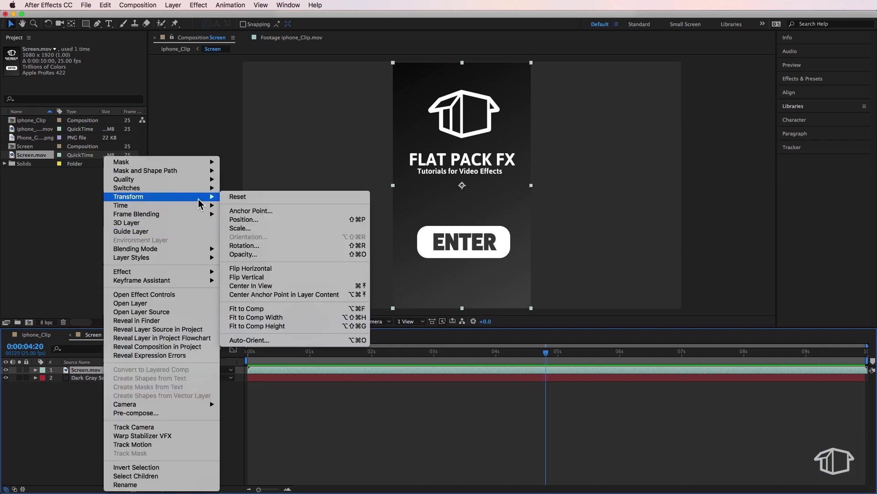
pyautogui.click(273, 309)
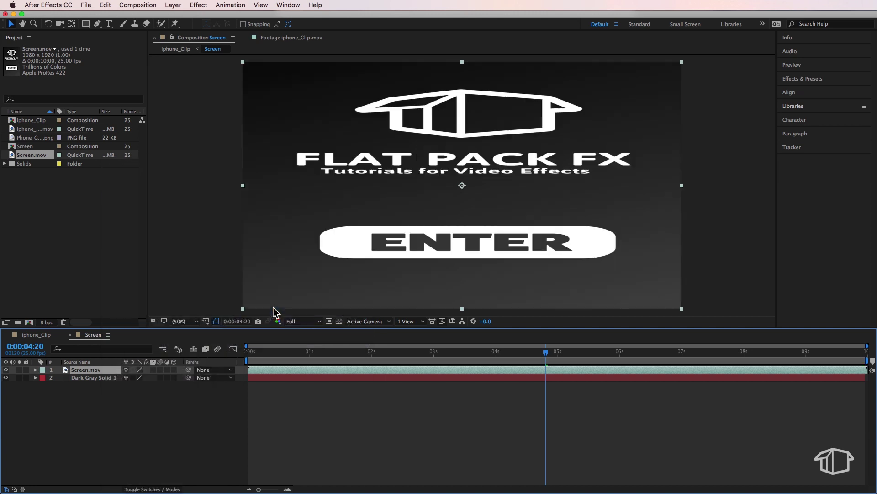
# Step: Back in iphone_Clip, preview the clip and return to frame 0:00:53:10
pyautogui.click(33, 333)
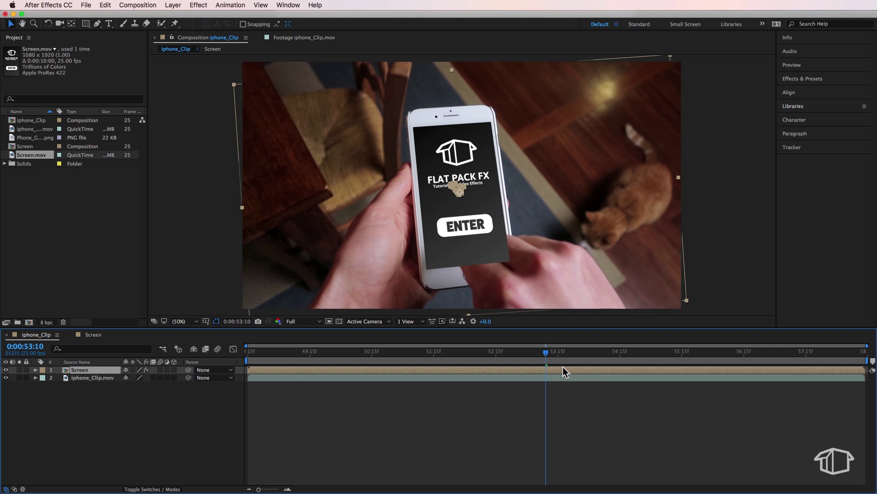
pyautogui.press('space')
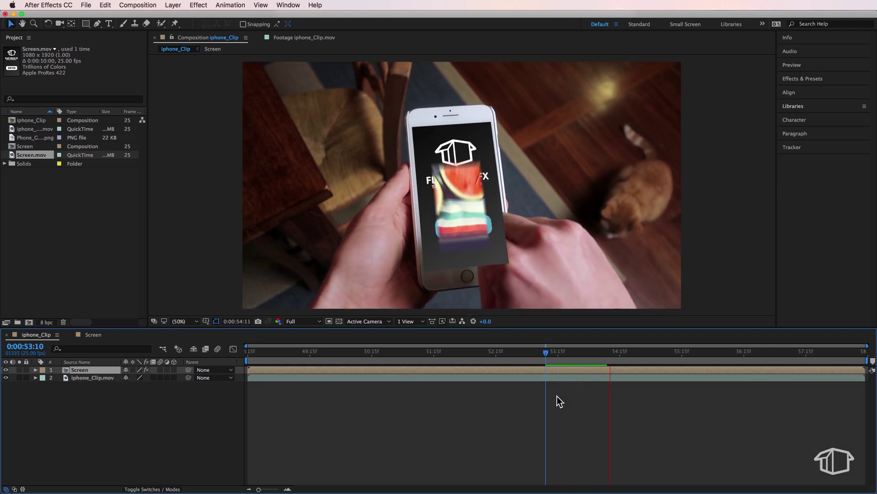
pyautogui.moveTo(635, 354); pyautogui.dragTo(545, 355)
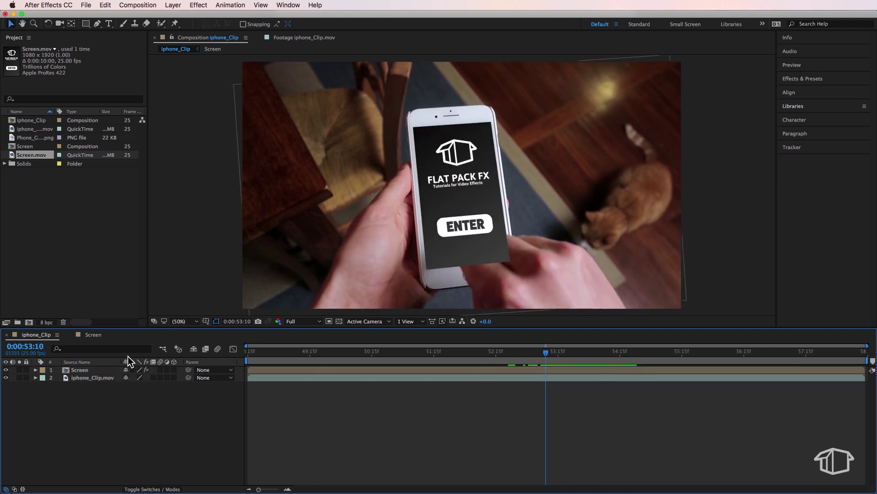
# Step: Move the Screen layer beneath iphone_Clip.mov and select the phone footage layer
pyautogui.moveTo(95, 371); pyautogui.dragTo(82, 383)
pyautogui.click(96, 372)
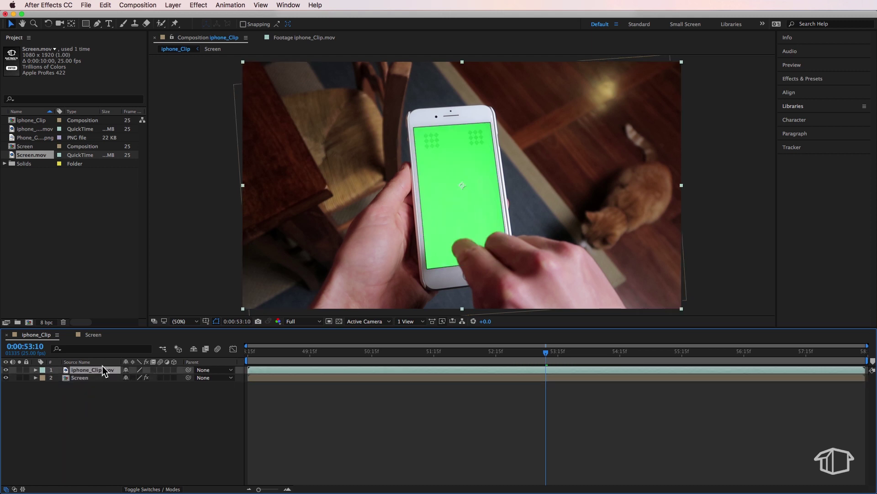
pyautogui.click(198, 5)
# Step: Apply Keylight (1.2) to the phone footage and sample the green phone screen as Screen Colour
pyautogui.moveTo(275, 127)
pyautogui.click(320, 195)
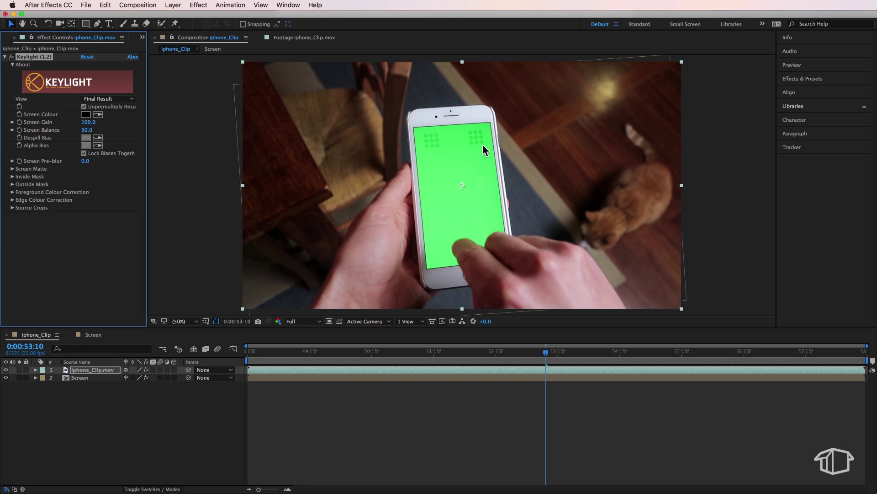
pyautogui.click(97, 114)
pyautogui.click(441, 170)
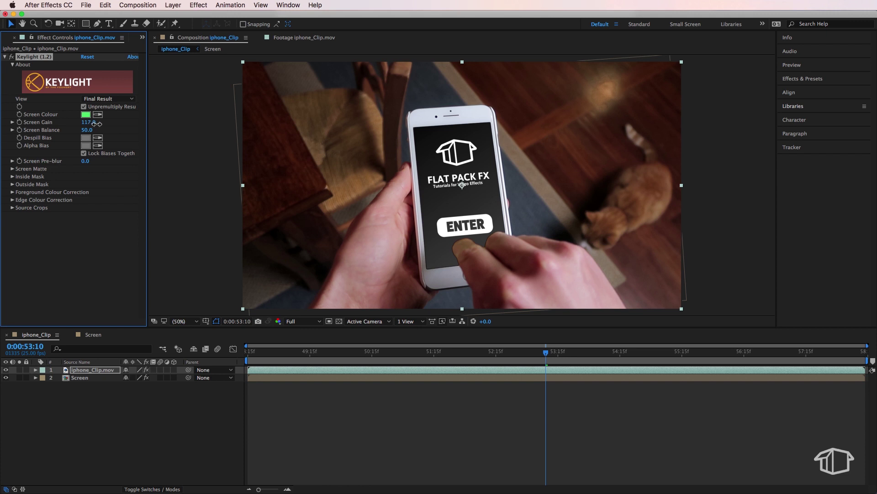
# Step: Switch Keylight to Screen Matte view and lower Clip White to 72
pyautogui.click(102, 99)
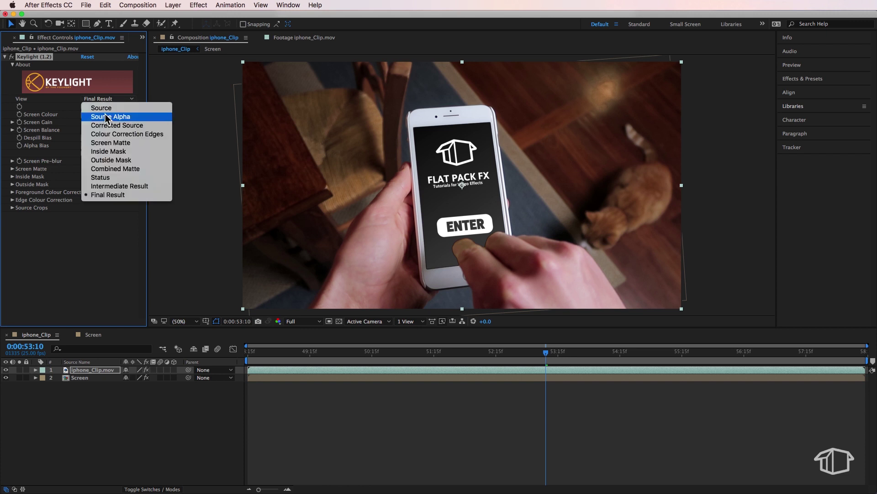
pyautogui.click(111, 143)
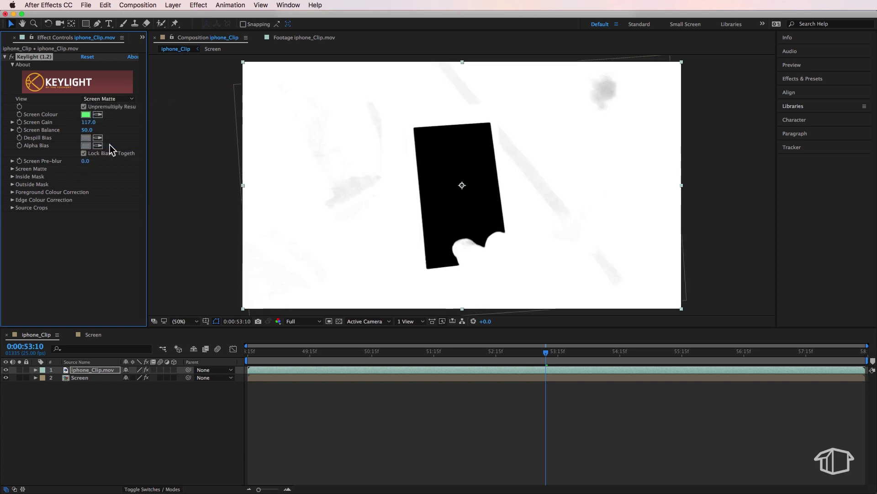
pyautogui.click(13, 169)
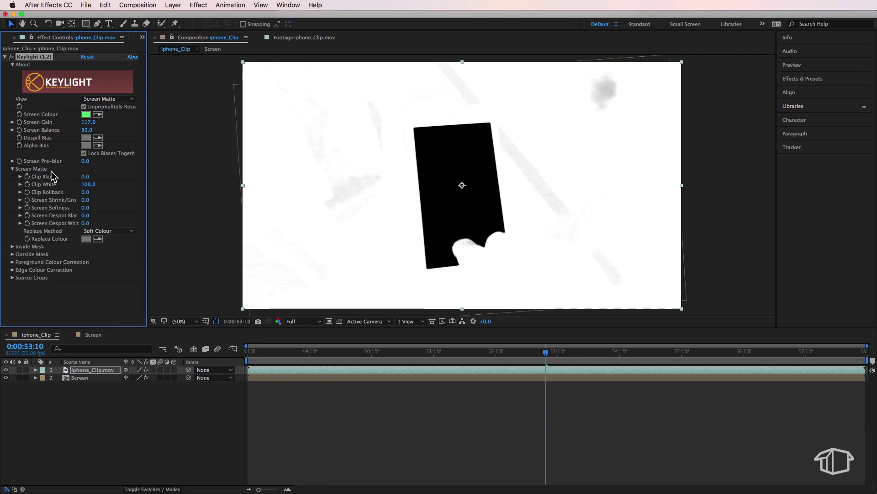
pyautogui.moveTo(91, 182); pyautogui.dragTo(82, 187)
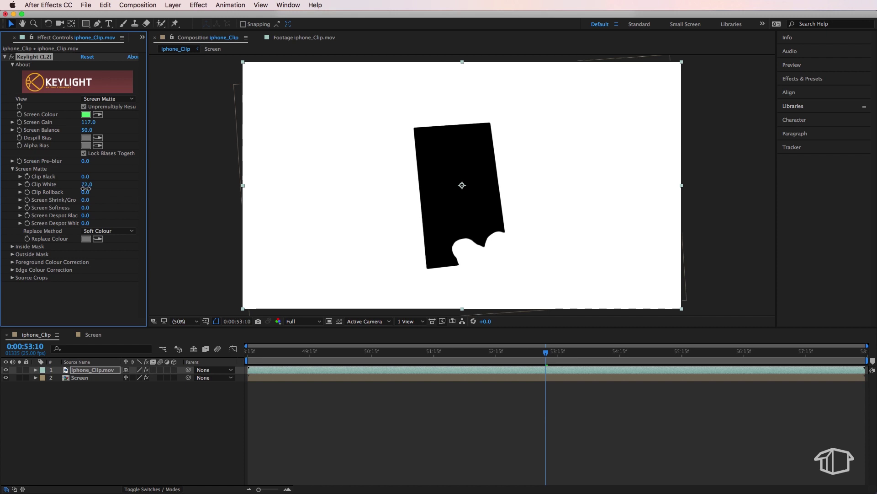
pyautogui.click(85, 185)
pyautogui.click(101, 99)
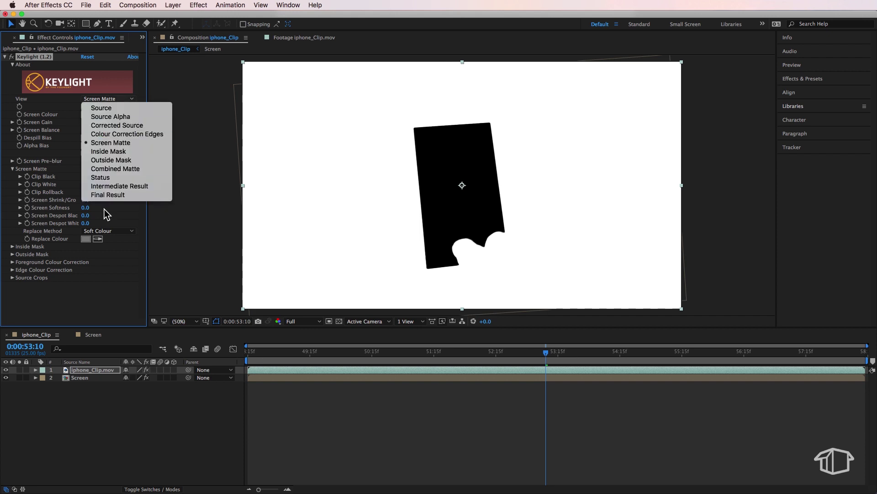
# Step: Return to Final Result view, set Screen Shrink/Grow to -2.4 and Replace Method to None
pyautogui.click(107, 195)
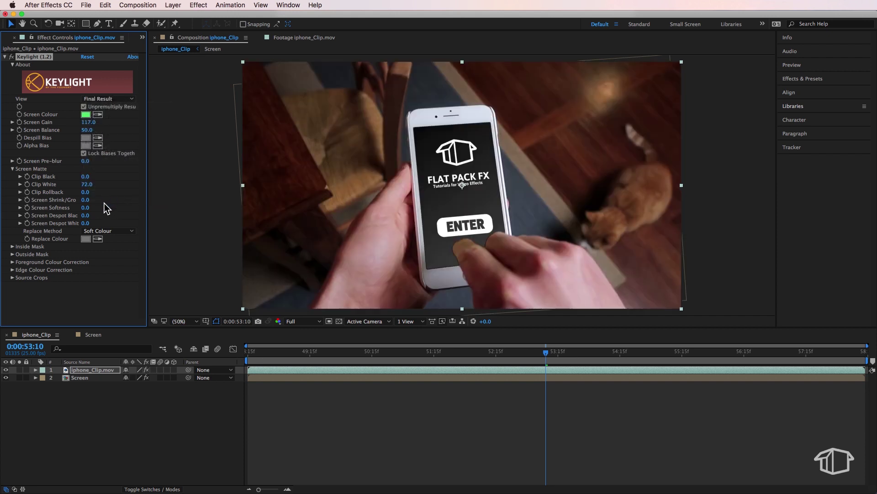
pyautogui.click(55, 210)
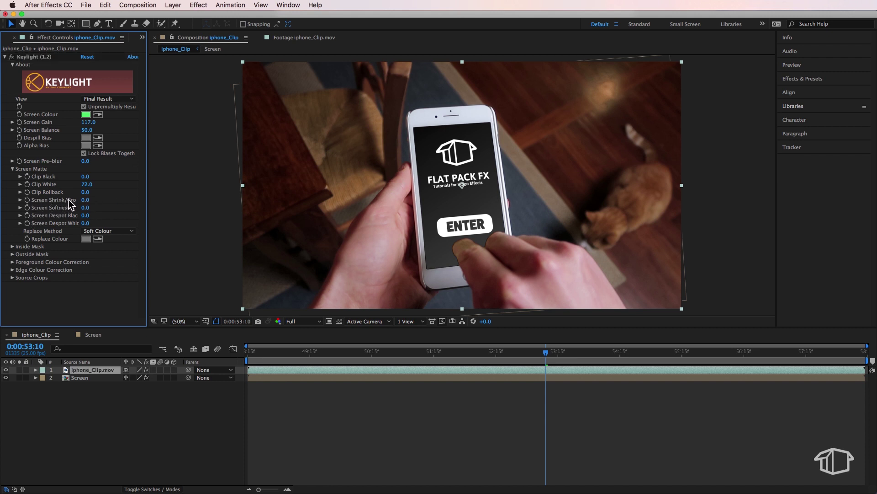
pyautogui.moveTo(81, 200); pyautogui.dragTo(67, 200)
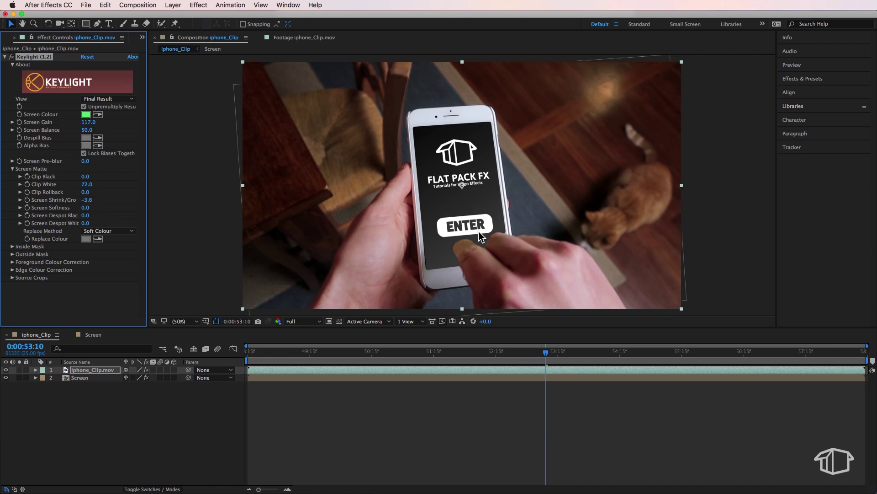
pyautogui.click(109, 231)
pyautogui.click(98, 203)
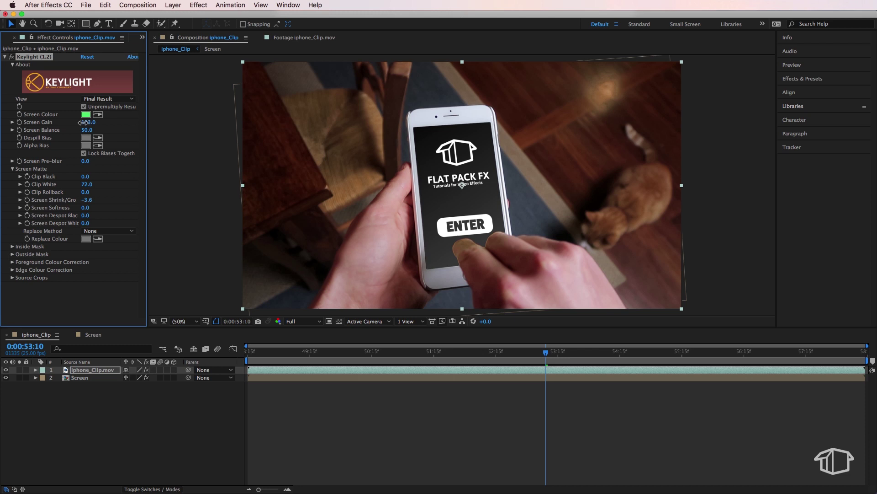
# Step: Adjust Screen Gain to 112 and set Clip White to 77
pyautogui.moveTo(83, 122); pyautogui.dragTo(89, 123)
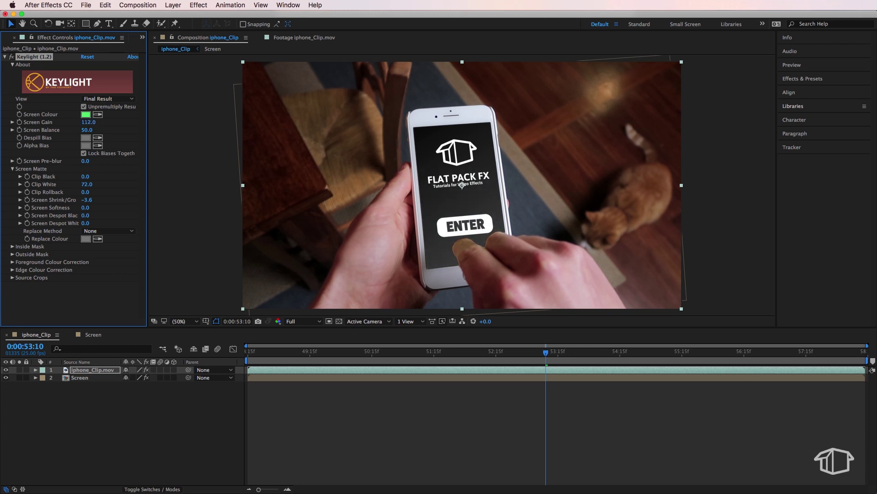
pyautogui.click(93, 184)
pyautogui.press('Return')
# Step: Deselect the phone layer and move the time indicator to 0:00:55:02
pyautogui.click(484, 385)
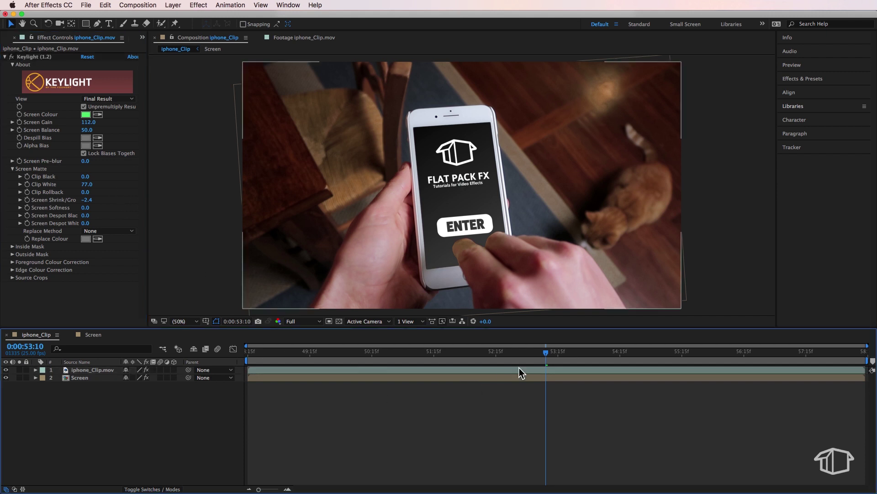
pyautogui.click(548, 352)
pyautogui.moveTo(550, 352); pyautogui.dragTo(650, 363)
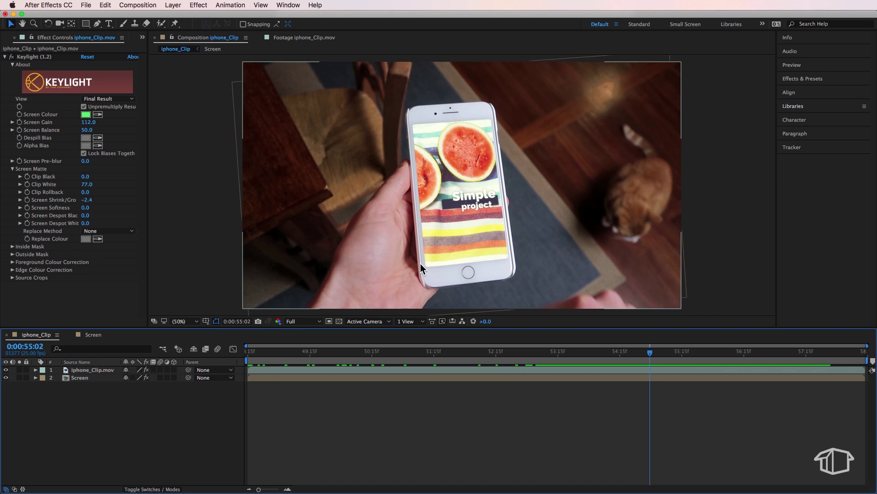
# Step: Add a Null 1 layer beneath the phone footage and parent the Screen layer to it
pyautogui.rightClick(86, 382)
pyautogui.moveTo(117, 394)
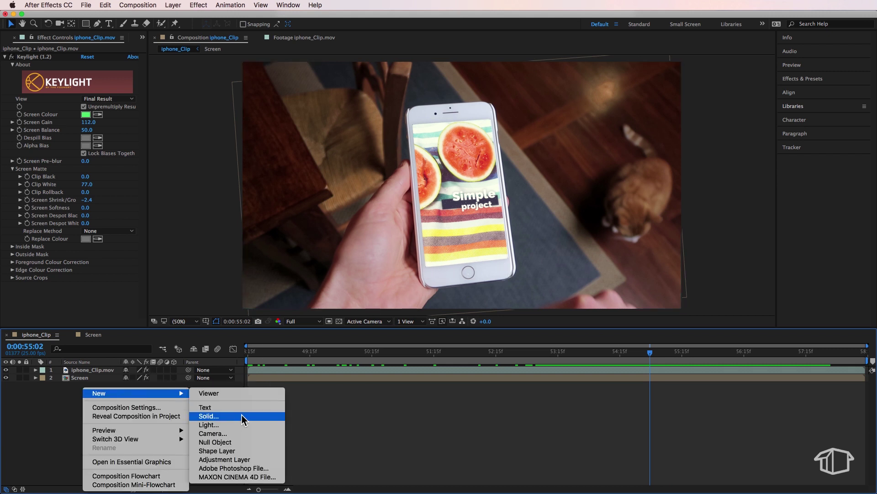
pyautogui.click(224, 442)
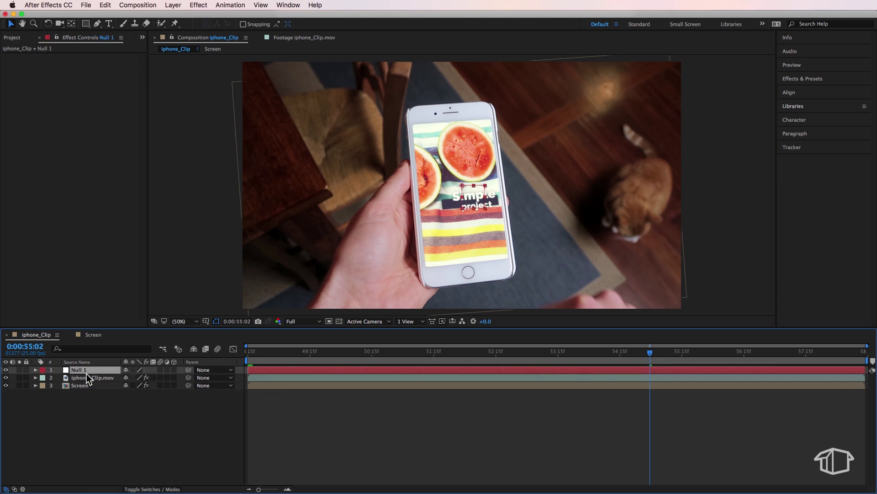
pyautogui.moveTo(87, 373); pyautogui.dragTo(84, 380)
pyautogui.click(82, 384)
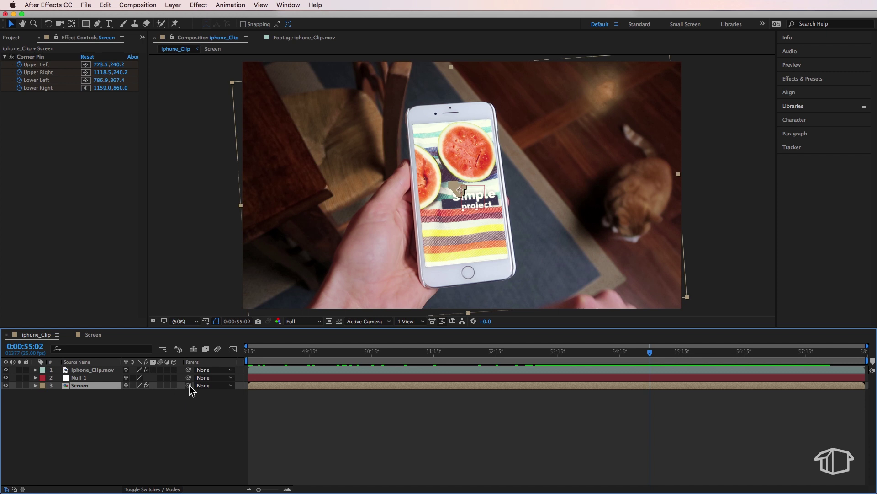
pyautogui.moveTo(189, 386); pyautogui.dragTo(92, 378)
# Step: Scale Null 1 to 101% to slightly enlarge the screen
pyautogui.click(91, 378)
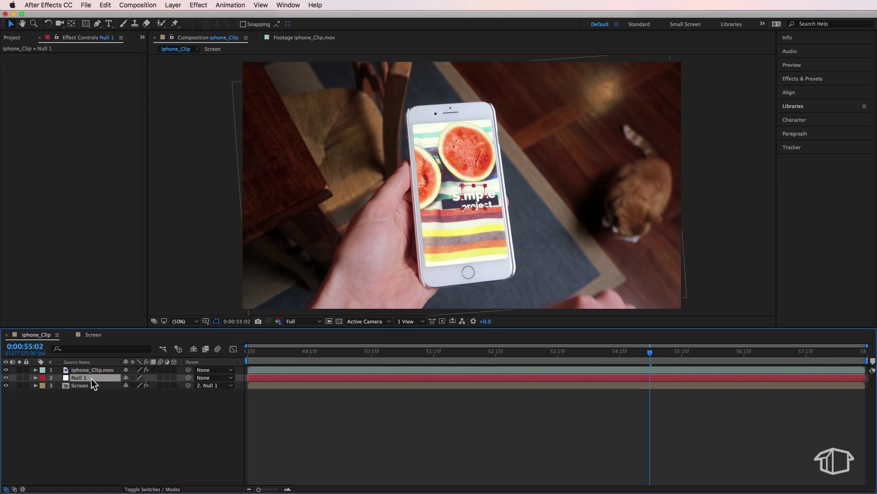
pyautogui.press('s')
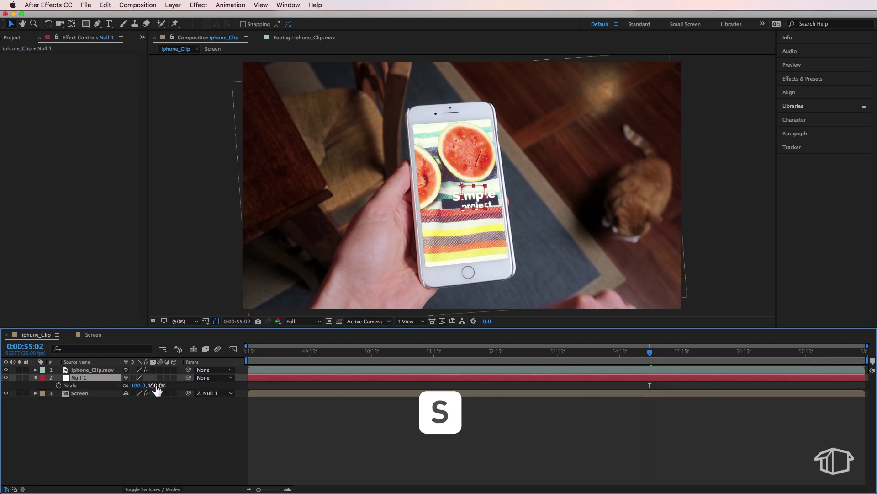
pyautogui.moveTo(156, 387); pyautogui.dragTo(157, 386)
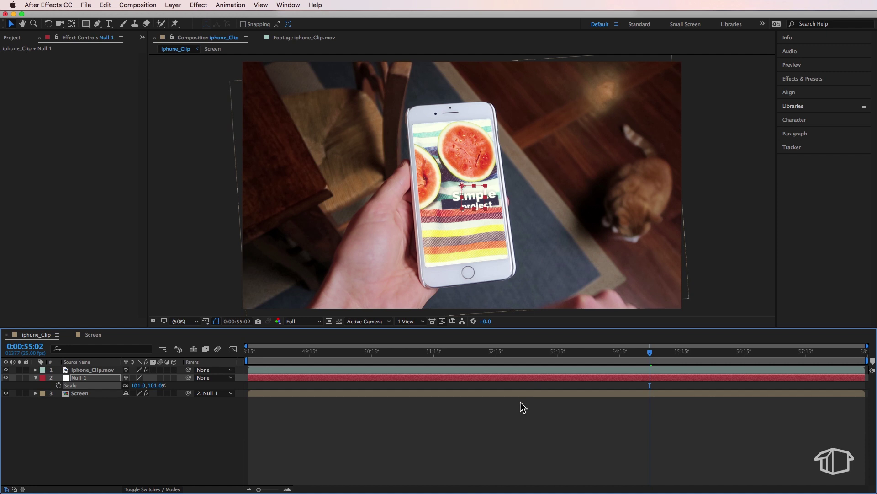
pyautogui.click(497, 420)
pyautogui.press('space')
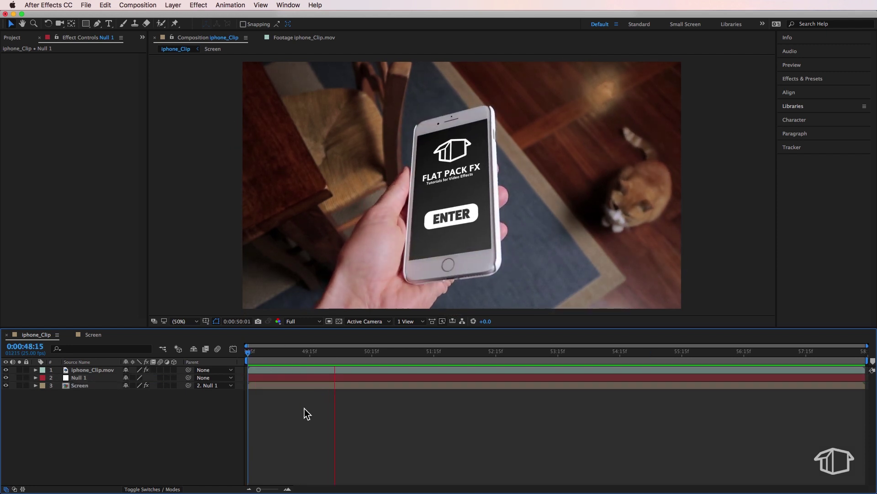